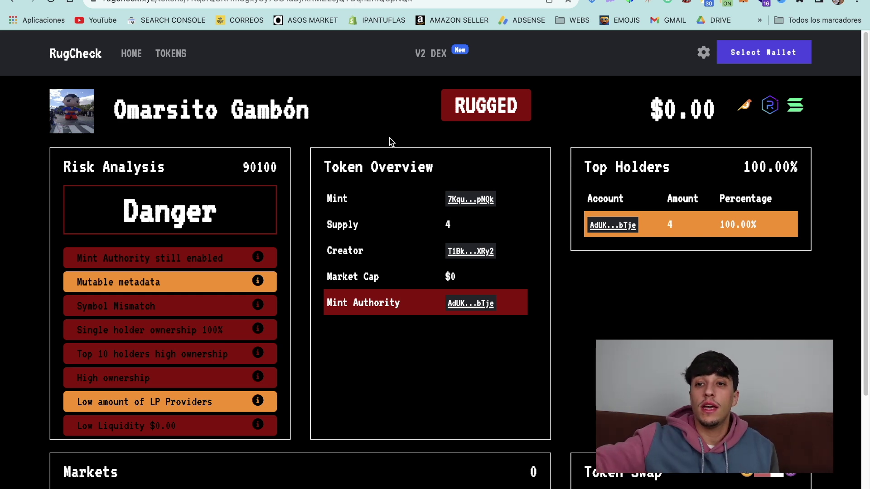
# Inspect the 'Mint Authority still enabled' warning in the token's RugCheck report.
pyautogui.moveTo(200, 263)
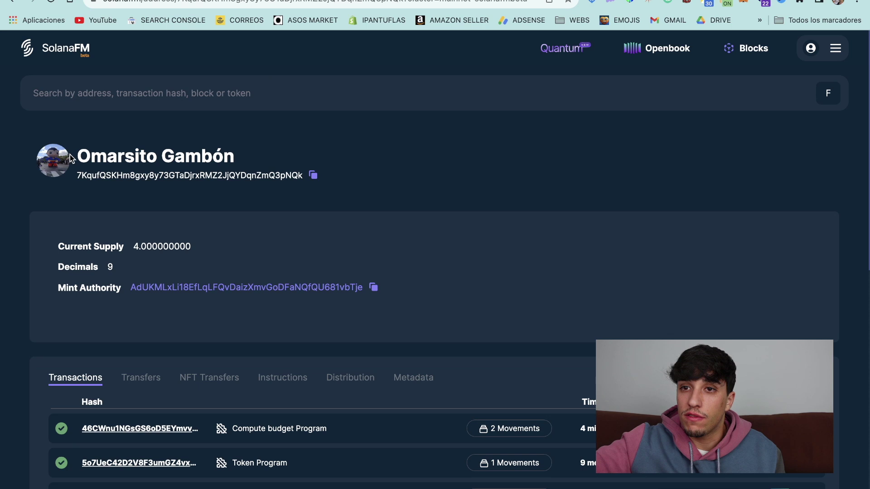
# Highlight the token's name and its still-listed Mint Authority entry on SolanaFM.
pyautogui.moveTo(71, 158); pyautogui.dragTo(274, 151)
pyautogui.moveTo(59, 288); pyautogui.dragTo(121, 288)
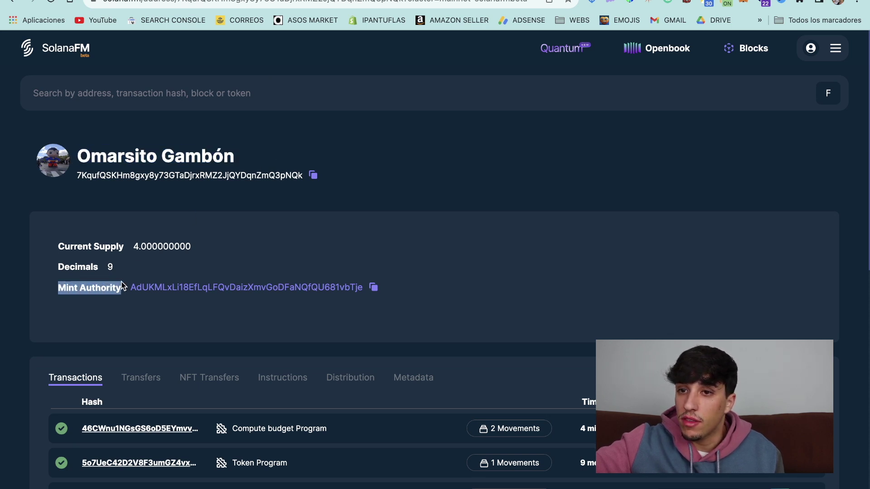
pyautogui.click(147, 287)
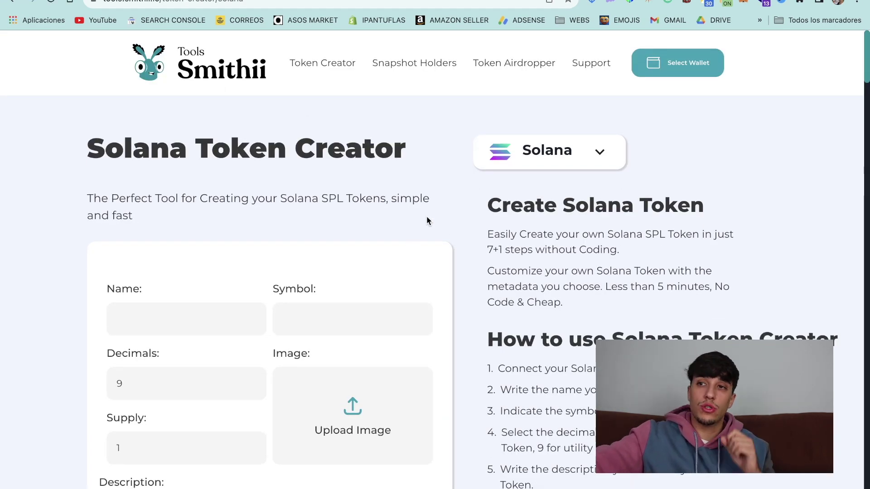
# Scroll the Token Creator page down to the Revoke Mint Authority card and highlight its heading.
pyautogui.scroll(-1, 426, 194)
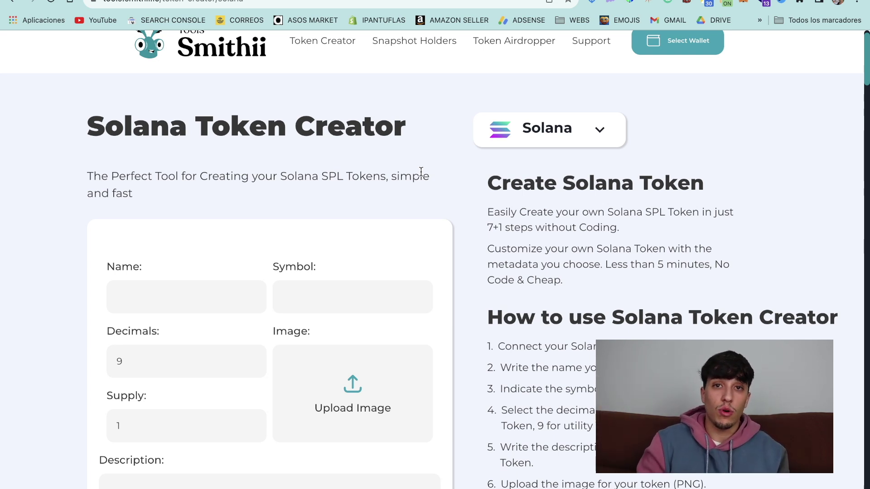
pyautogui.scroll(1, 429, 175)
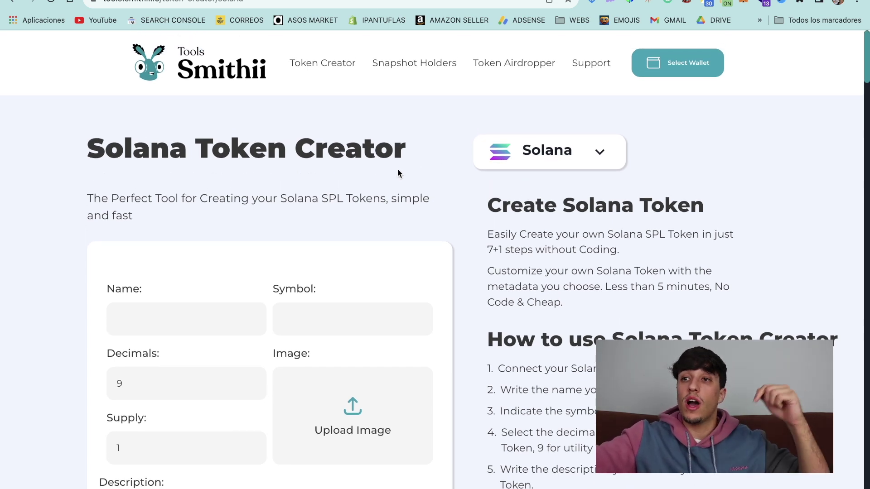
pyautogui.scroll(-3, 521, 186)
pyautogui.scroll(-10, 556, 192)
pyautogui.scroll(-3, 557, 192)
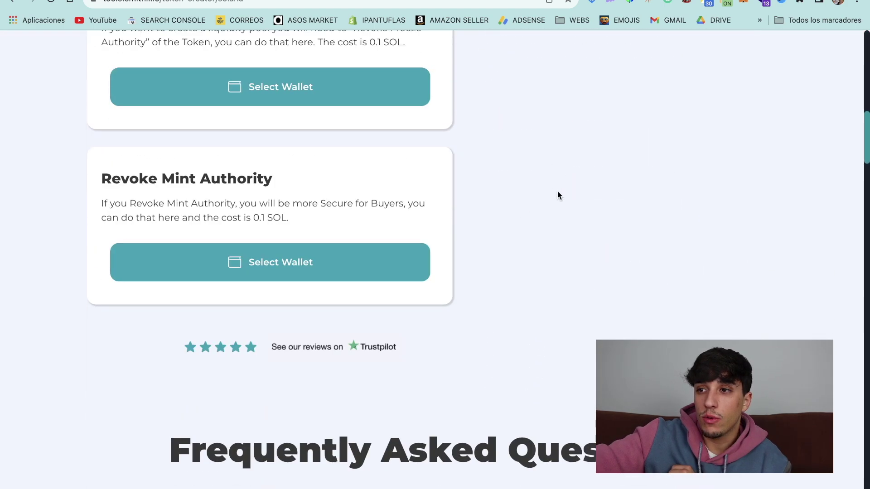
pyautogui.moveTo(273, 178); pyautogui.dragTo(86, 175)
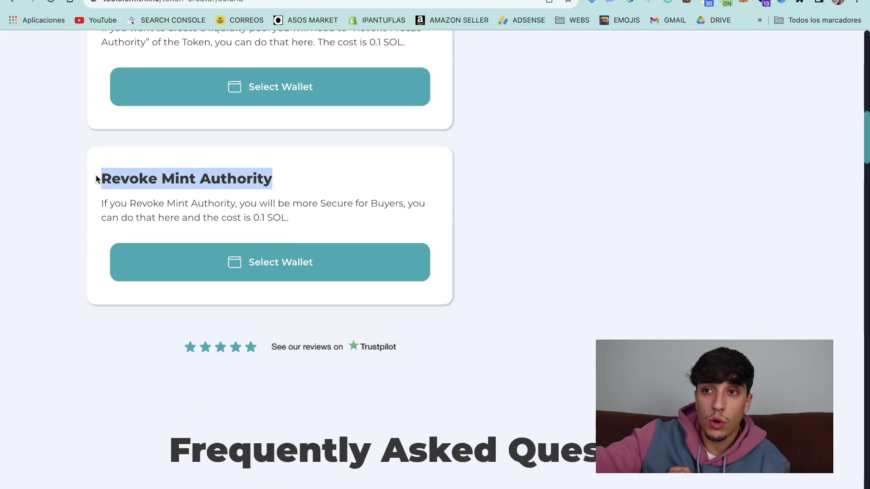
pyautogui.click(107, 202)
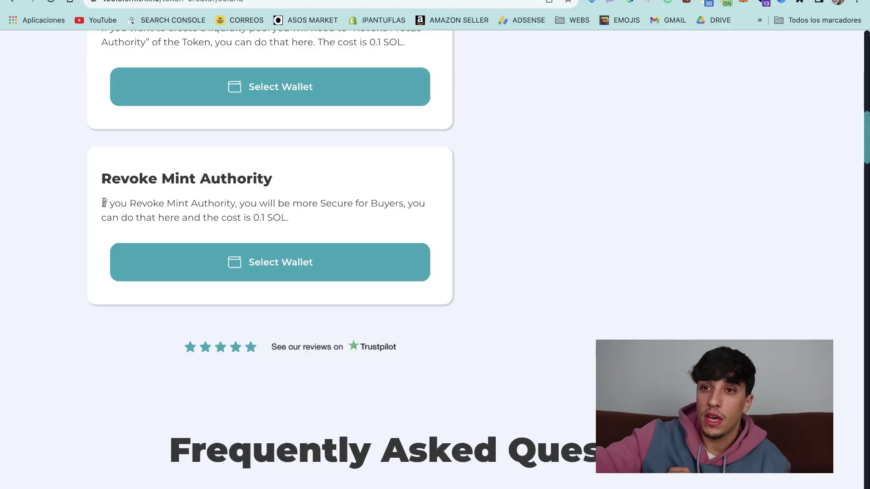
pyautogui.moveTo(101, 204); pyautogui.dragTo(227, 202)
pyautogui.click(415, 201)
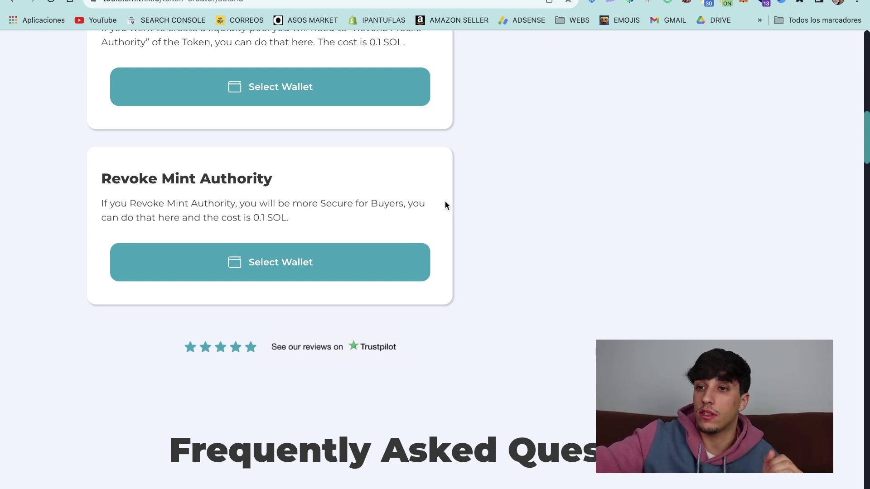
# Connect the Phantom wallet to the Revoke Mint Authority card and open its token list.
pyautogui.click(270, 274)
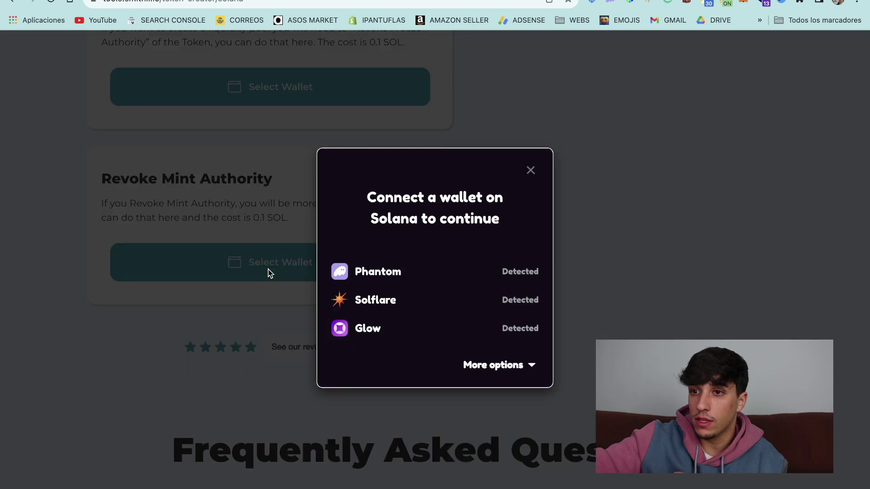
pyautogui.click(371, 273)
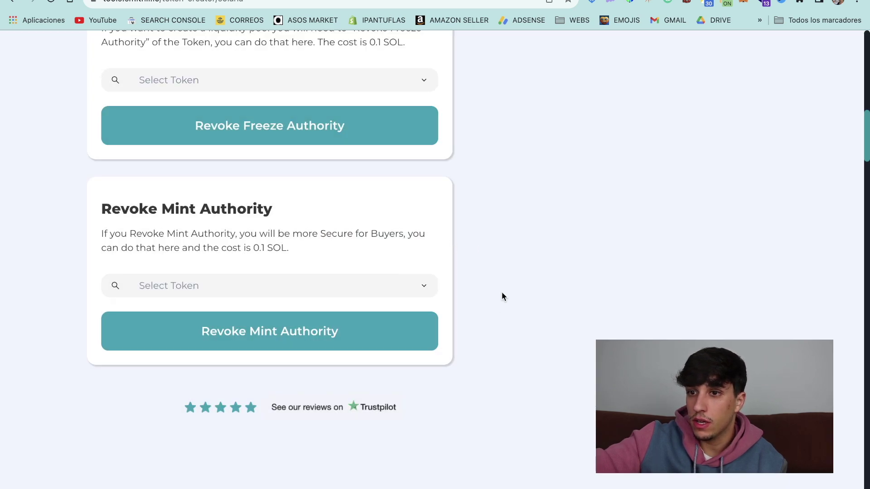
pyautogui.scroll(20, 503, 341)
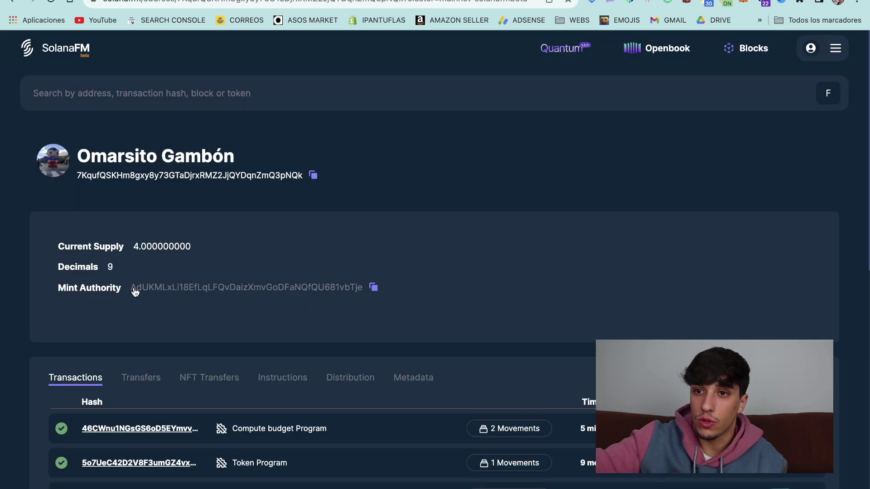
pyautogui.moveTo(135, 292); pyautogui.dragTo(58, 288)
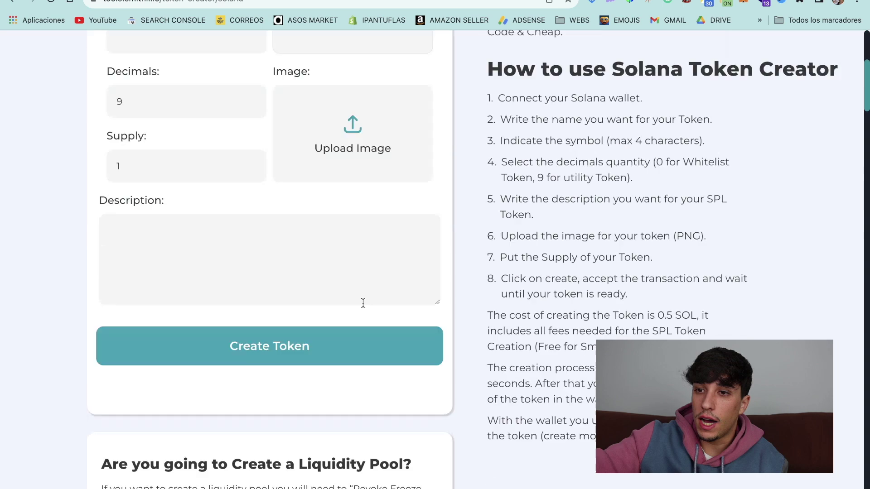
pyautogui.scroll(-15, 505, 294)
pyautogui.scroll(4, 504, 294)
pyautogui.scroll(3, 511, 304)
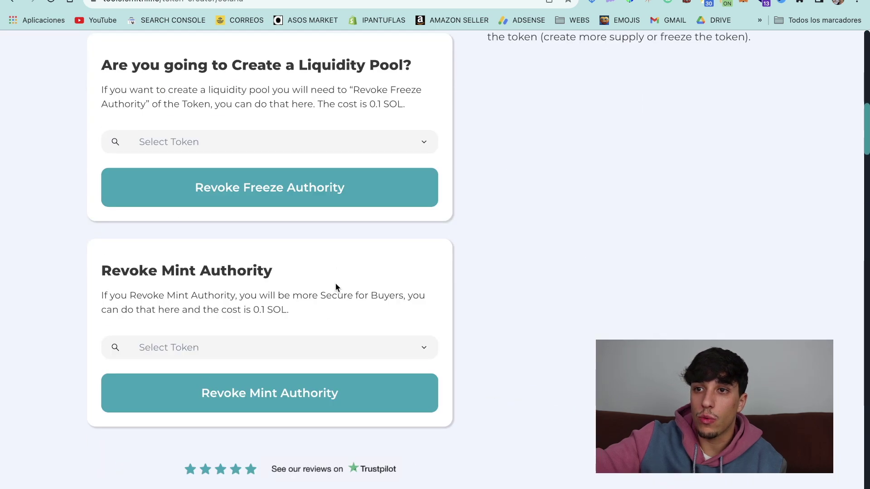
pyautogui.click(257, 350)
# Pick the flagged token in the Revoke Mint Authority token picker.
pyautogui.scroll(-1, 457, 234)
pyautogui.scroll(1, 457, 235)
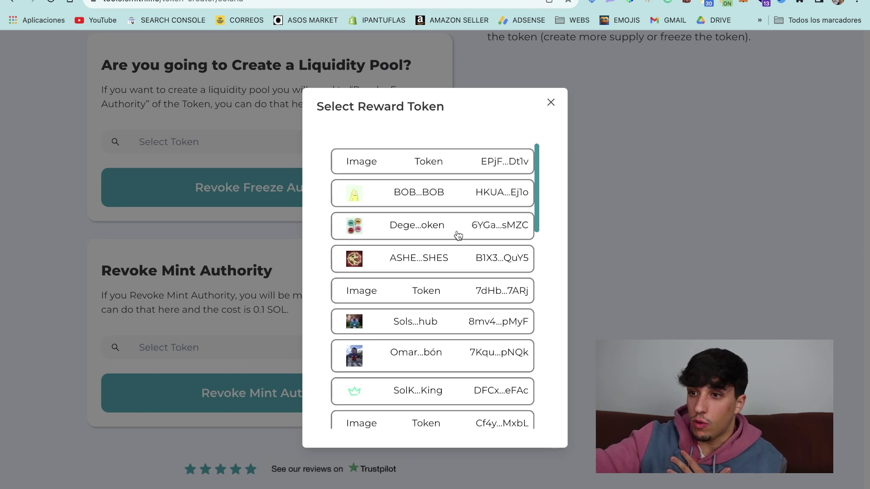
pyautogui.scroll(-2, 457, 235)
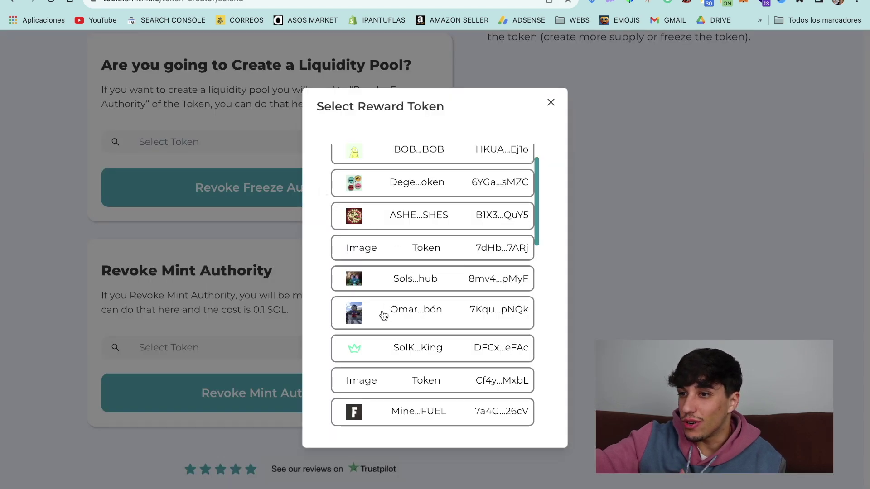
pyautogui.click(388, 314)
# Revoke its mint authority, approve the 0.1 SOL transaction, and highlight the success message.
pyautogui.scroll(-1, 528, 311)
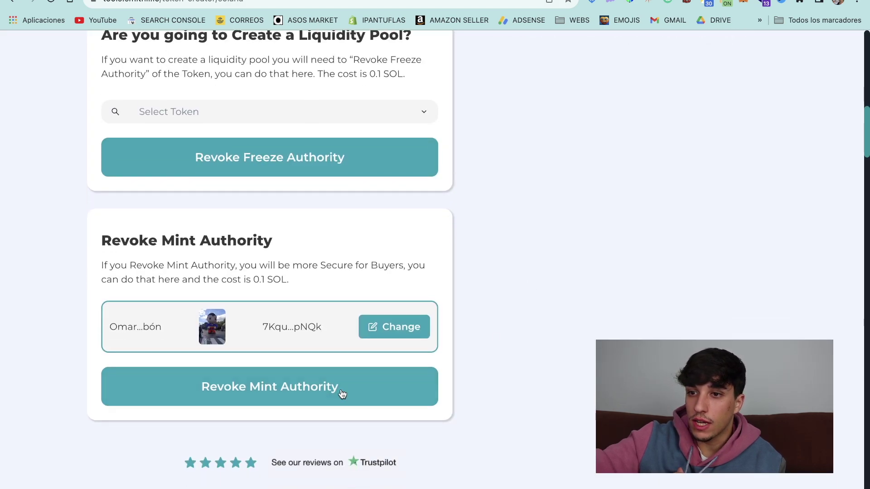
pyautogui.click(266, 405)
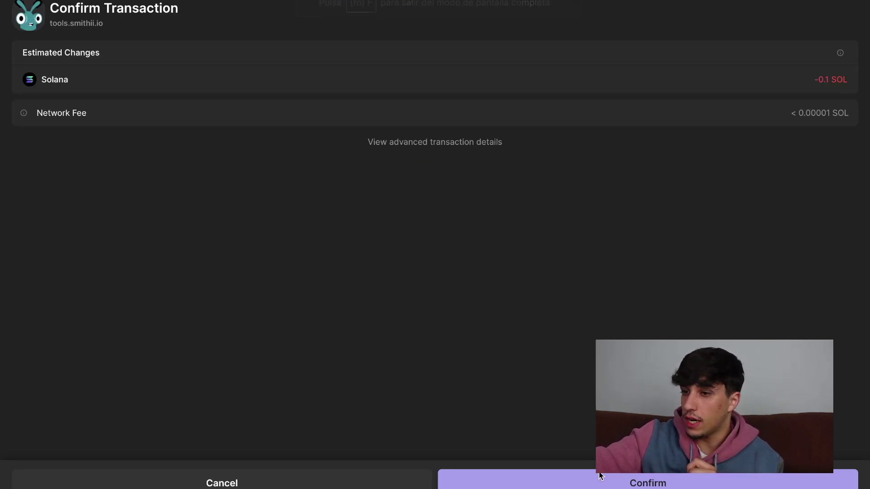
pyautogui.click(568, 486)
pyautogui.scroll(-1, 517, 295)
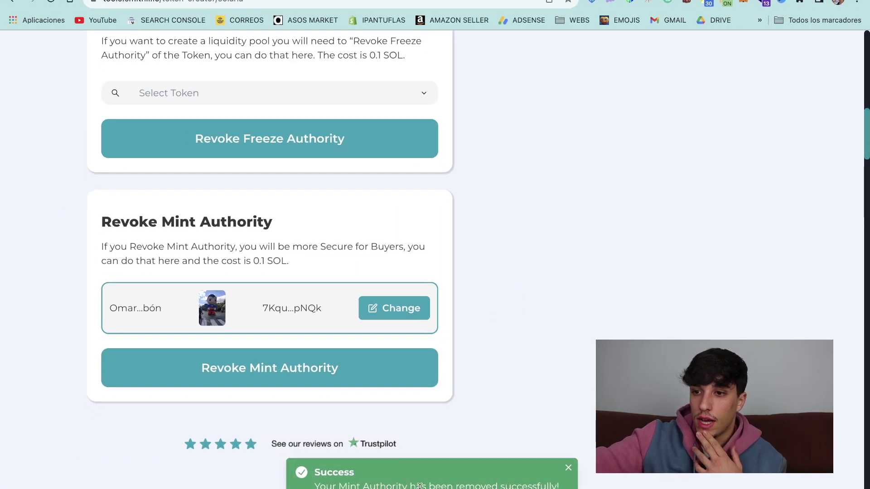
pyautogui.moveTo(330, 486); pyautogui.dragTo(496, 485)
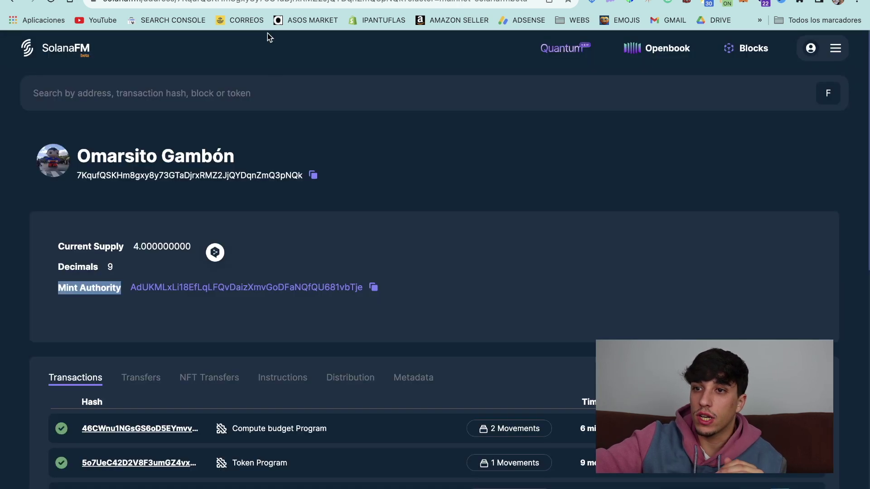
# Highlight SolanaFM's Mint Authority entry and address, then reload the token page.
pyautogui.click(146, 316)
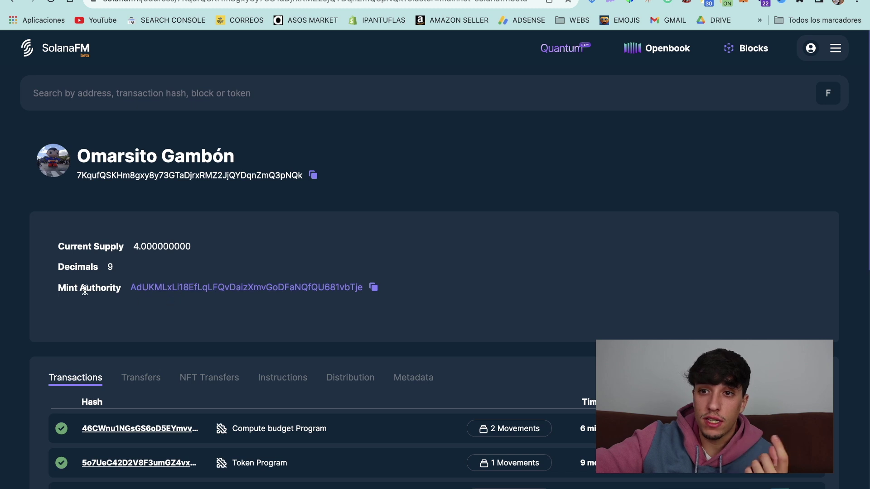
pyautogui.moveTo(56, 287); pyautogui.dragTo(488, 281)
pyautogui.click(486, 281)
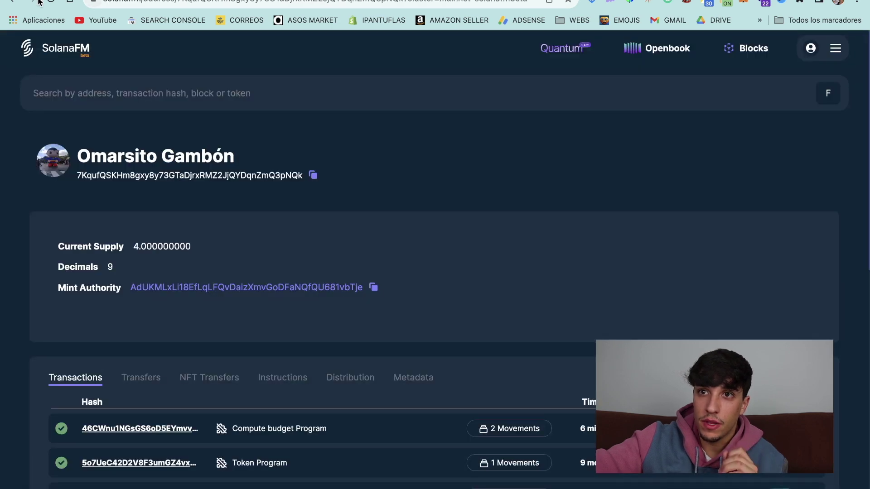
pyautogui.click(52, 2)
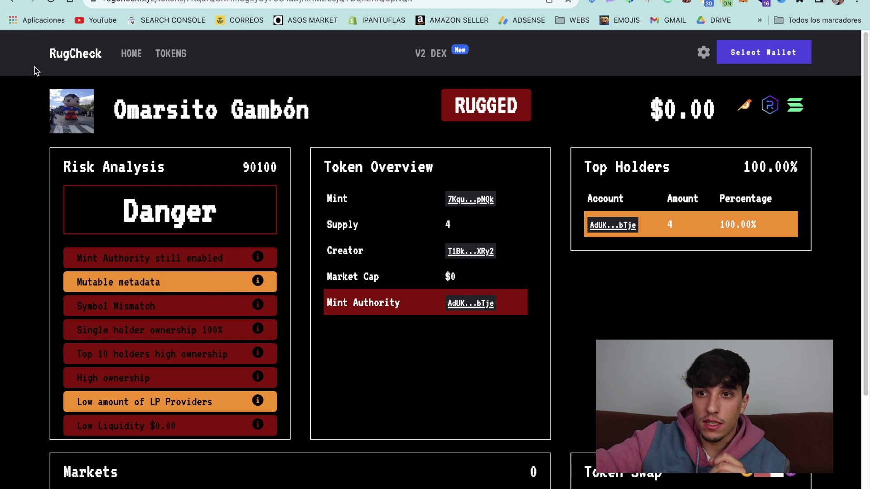
# Reload the RugCheck report, confirming the mint-authority warning is gone and risk dropped to 40100.
pyautogui.click(54, 2)
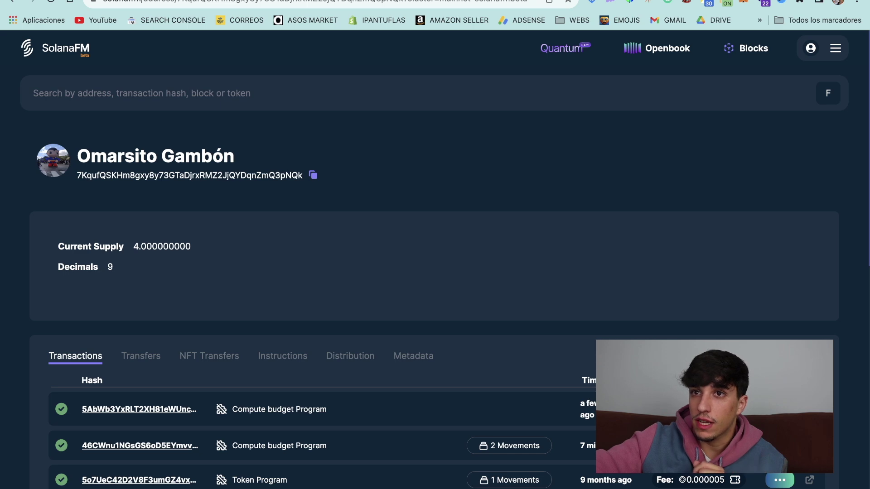
pyautogui.hotkey('ctrl', 'Tab')
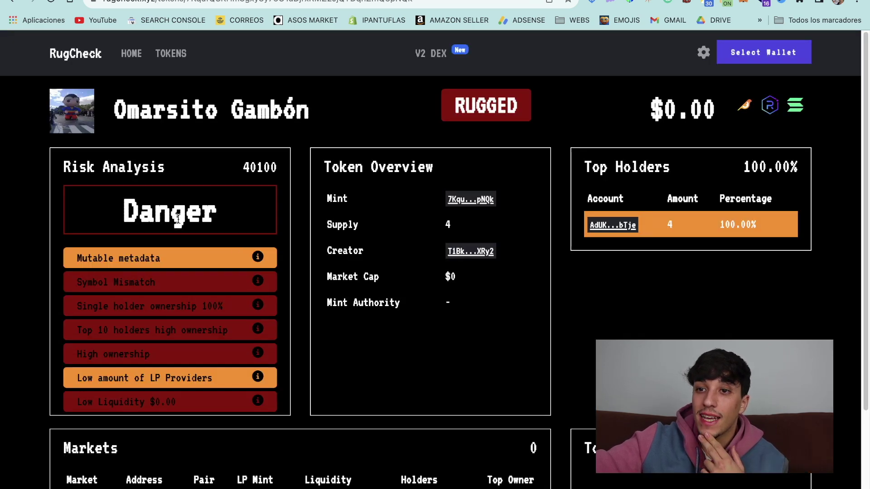
pyautogui.scroll(-1, 176, 221)
pyautogui.moveTo(205, 239)
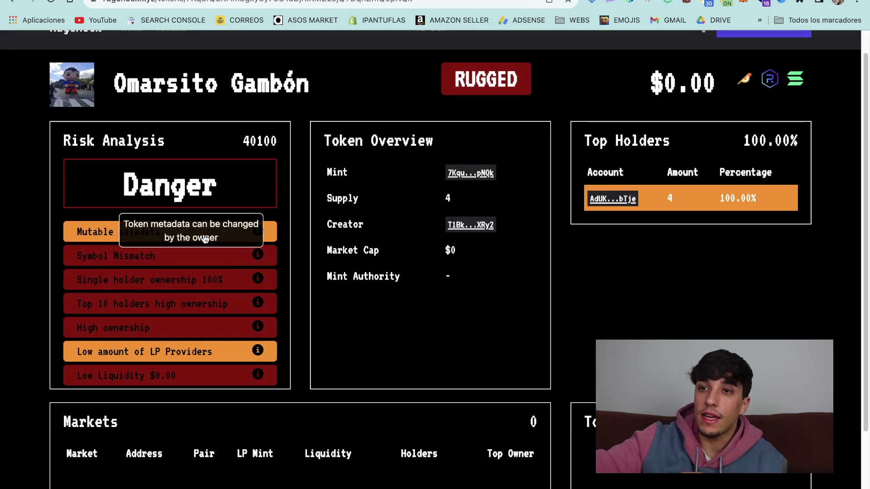